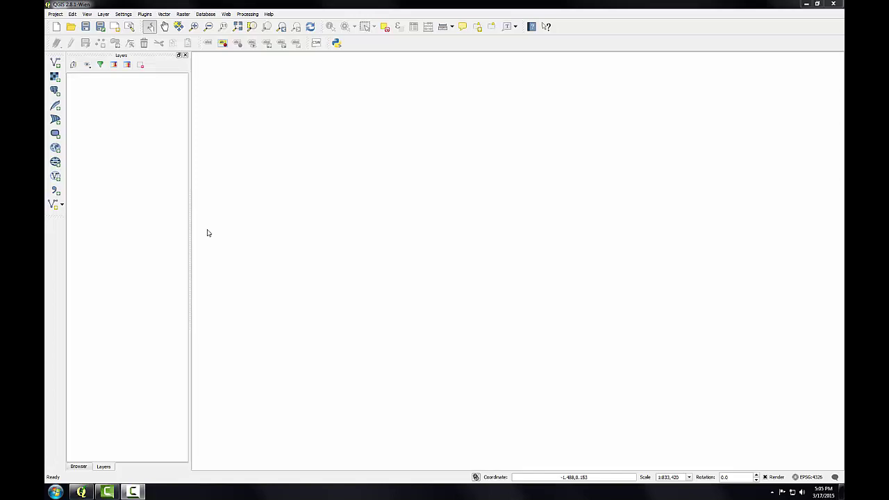
Open the World View project from C:\FOSS4G Labs QGIS 2.8\GST 101\Module 3 Lab\Lab 3 Data
left_click(222, 154)
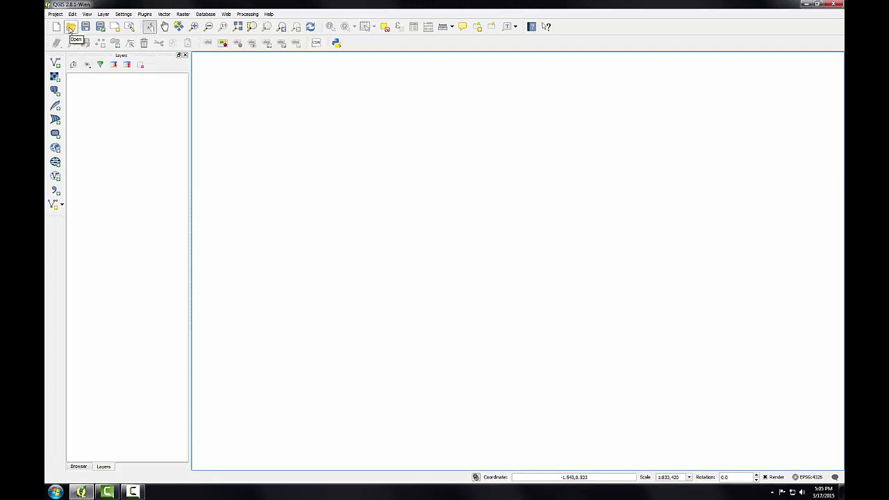
left_click(55, 14)
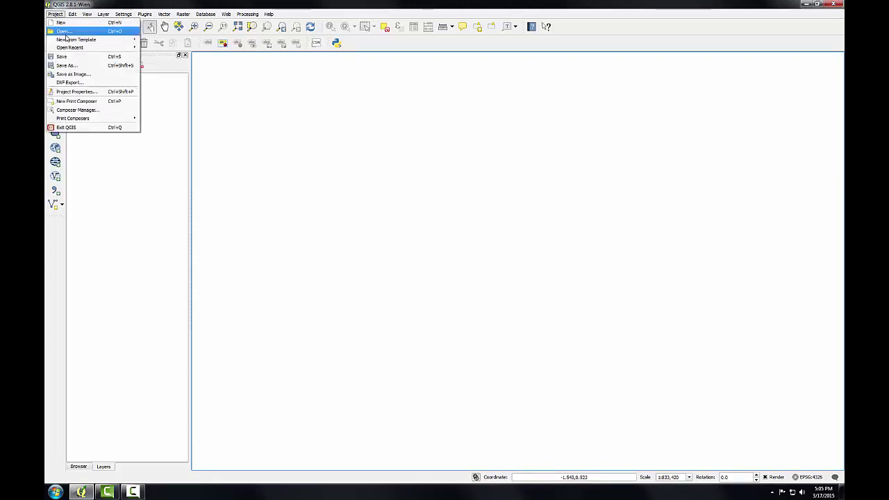
left_click(63, 31)
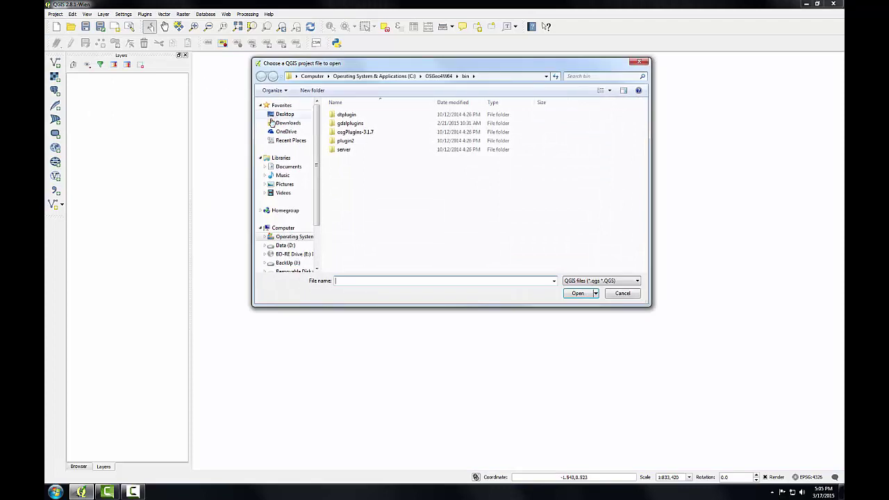
left_click(285, 238)
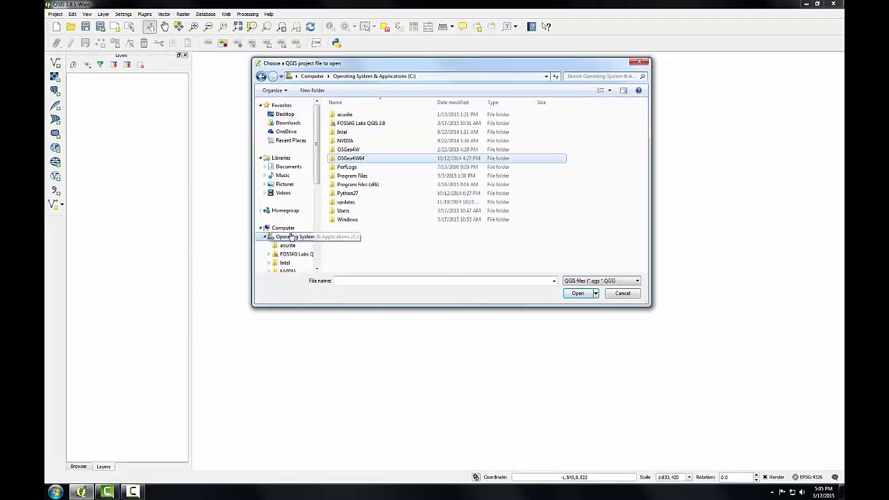
double_click(352, 124)
double_click(346, 114)
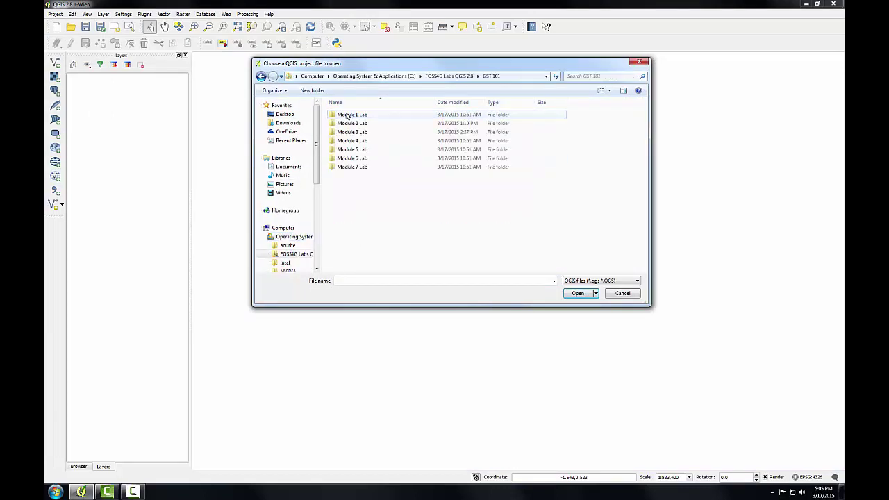
double_click(345, 131)
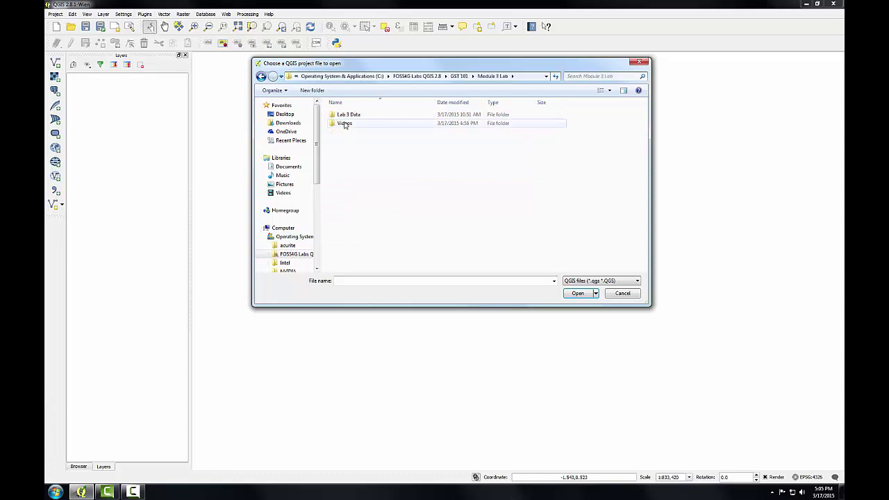
double_click(343, 115)
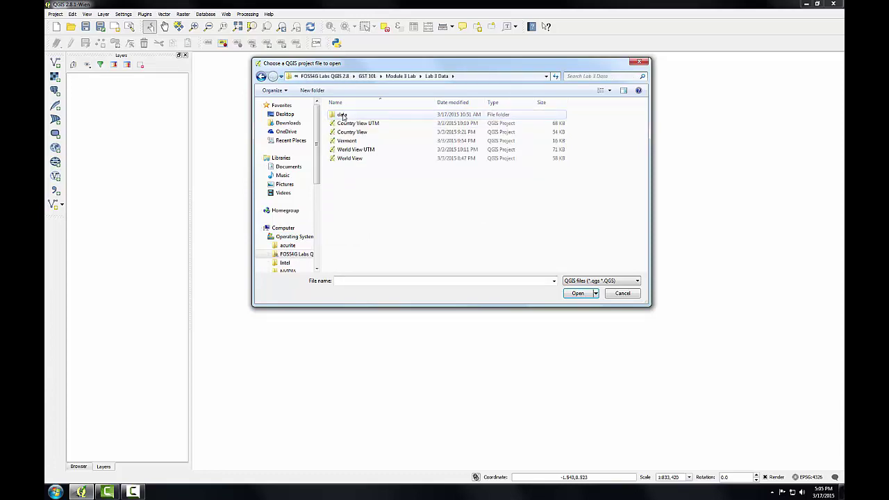
left_click(352, 160)
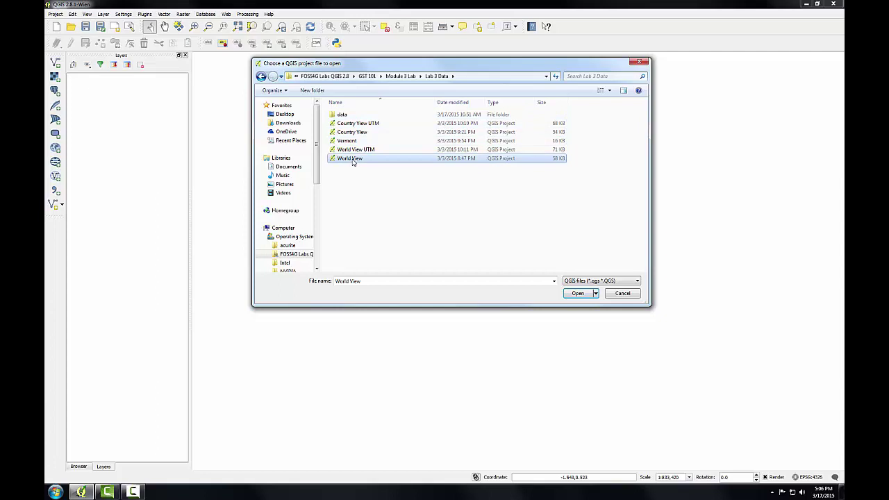
left_click(580, 294)
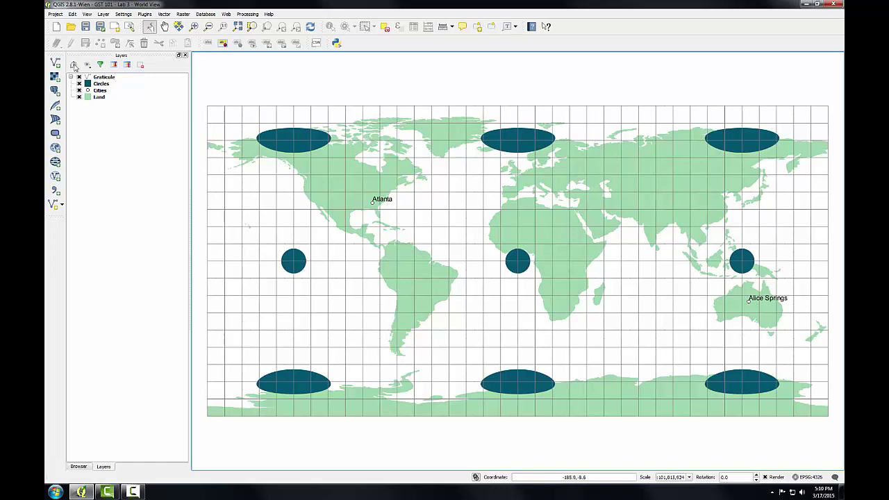
left_click(54, 15)
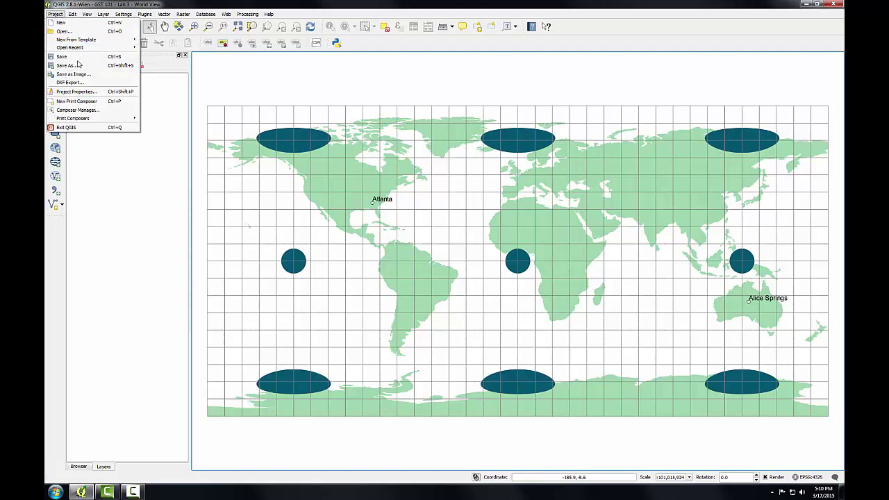
left_click(77, 92)
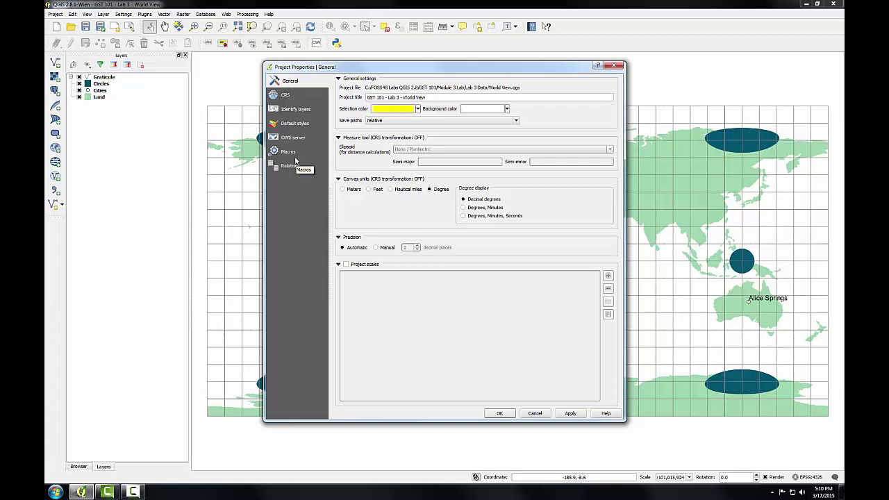
left_click(289, 96)
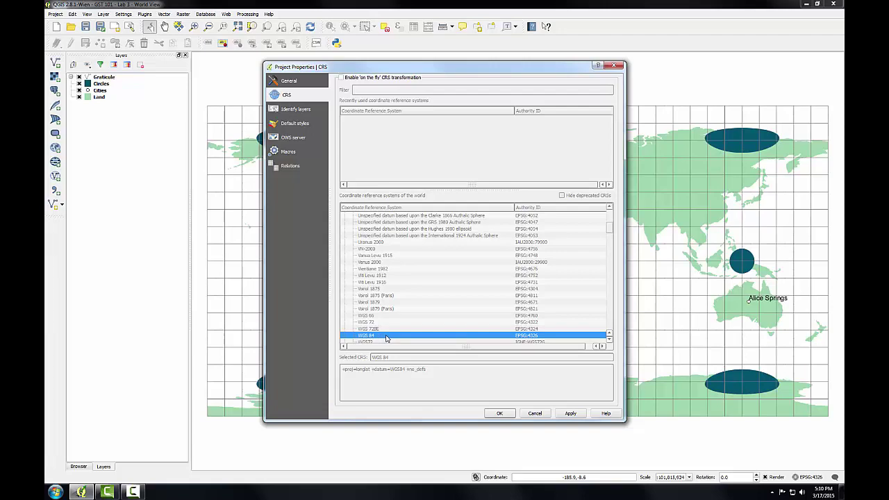
left_click(500, 413)
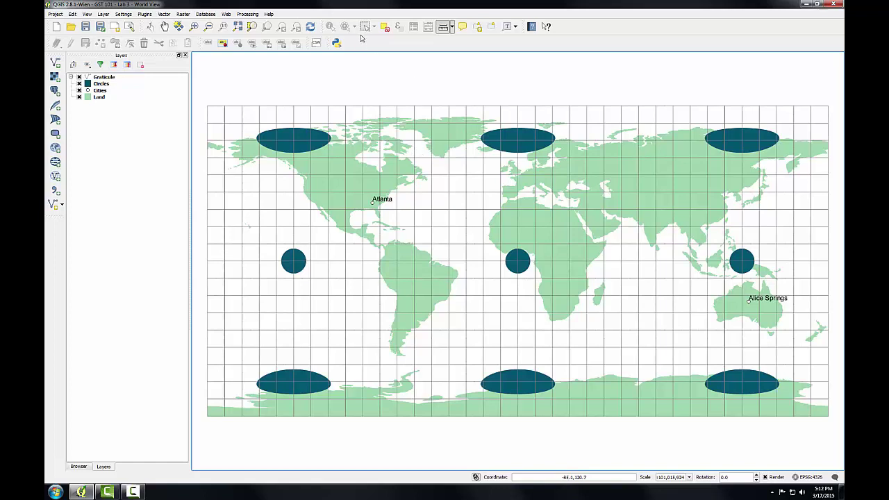
Measure a line from Atlanta to Alice Springs with OTF off, reading about 25,124.5 km
left_click(452, 27)
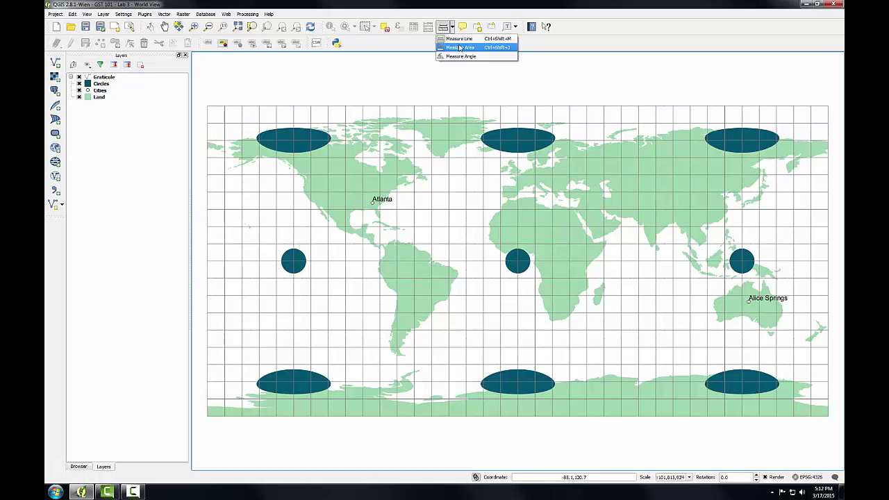
left_click(458, 39)
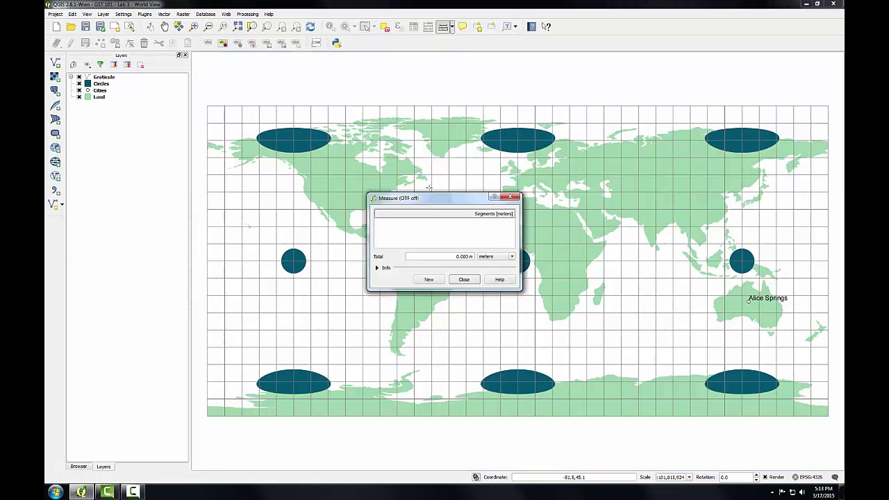
left_click_drag(440, 200, 434, 82)
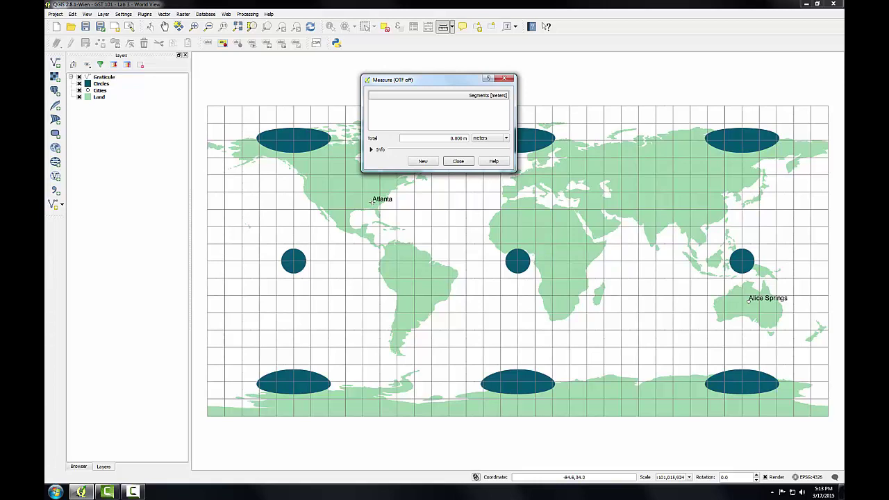
left_click(373, 201)
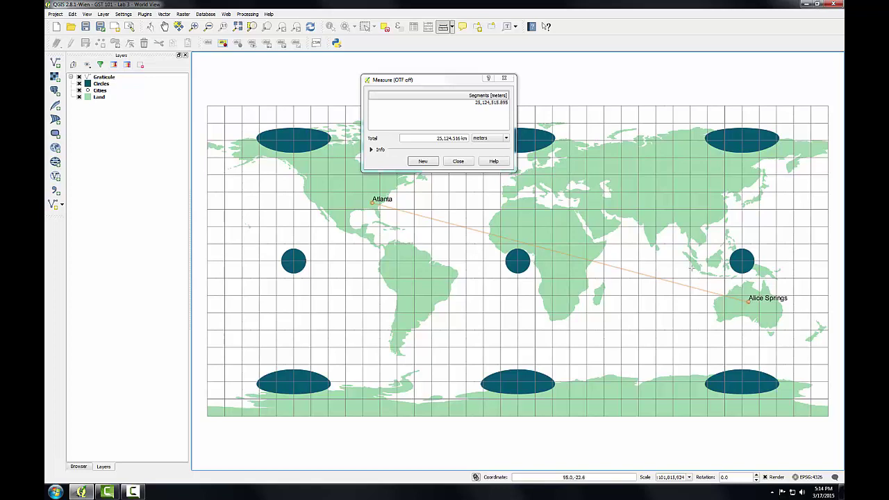
Close the measurement and enable on-the-fly CRS transformation with WGS 84 as project CRS
left_click(459, 159)
left_click(56, 14)
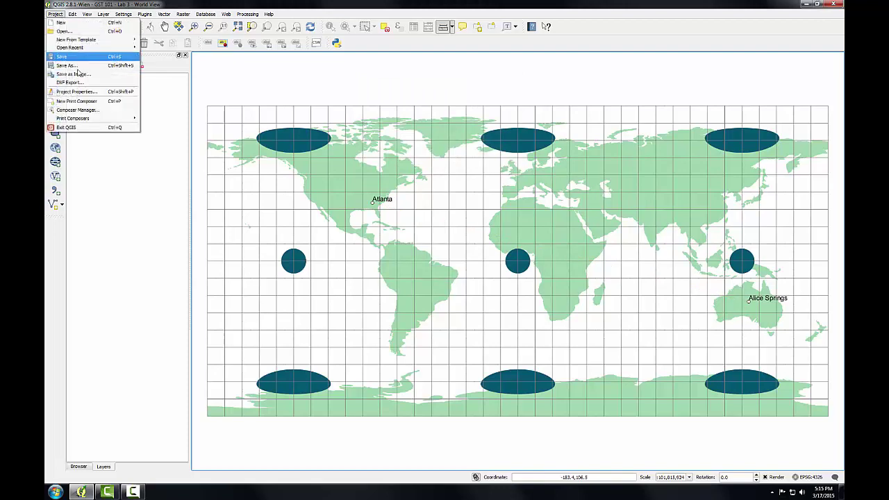
left_click(82, 91)
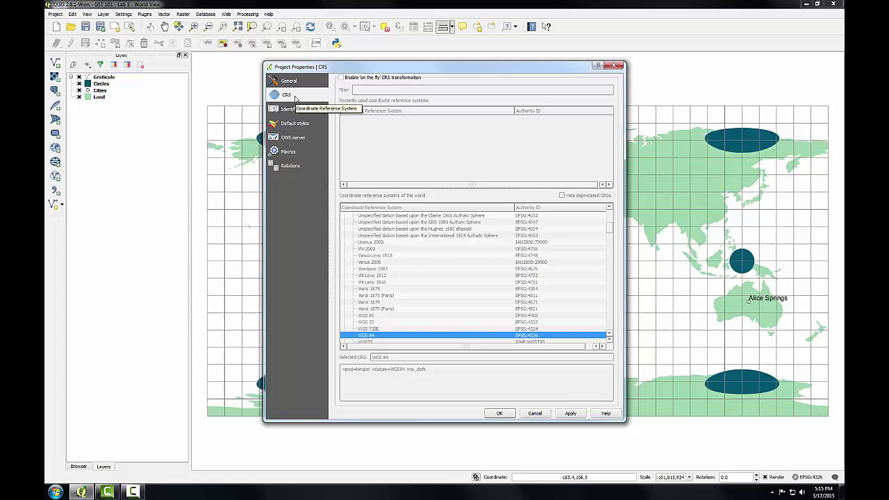
left_click(341, 78)
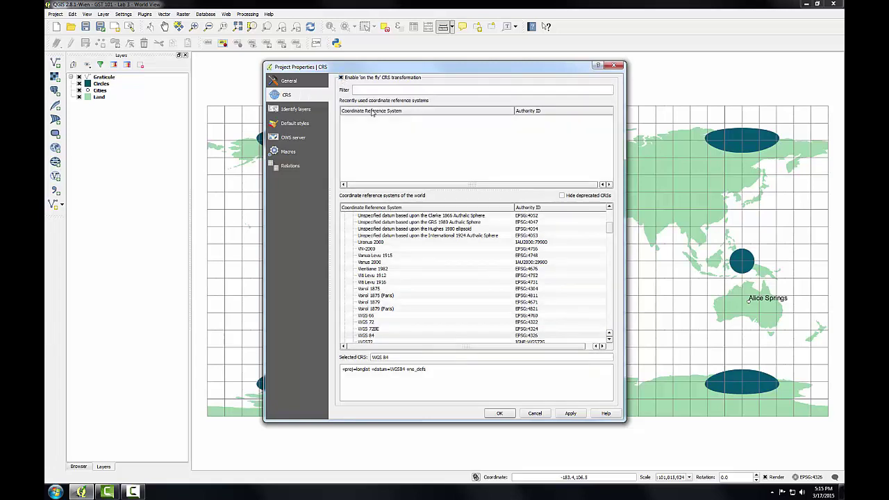
left_click(365, 335)
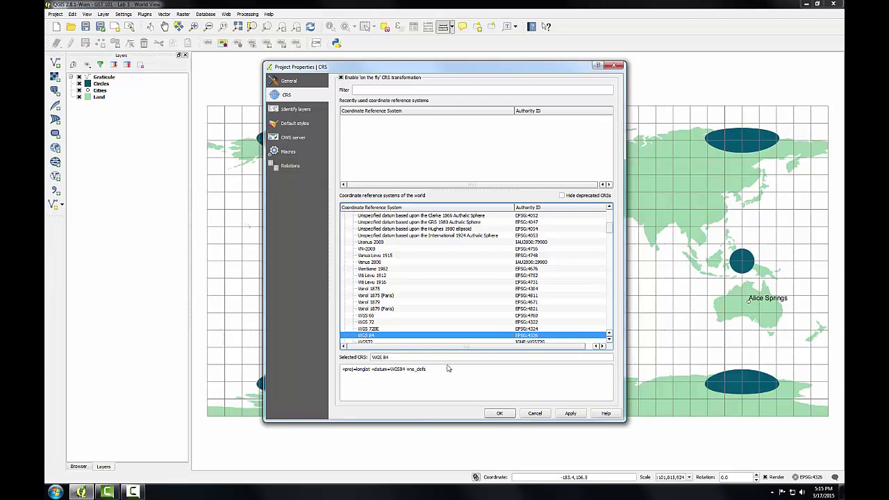
left_click(500, 414)
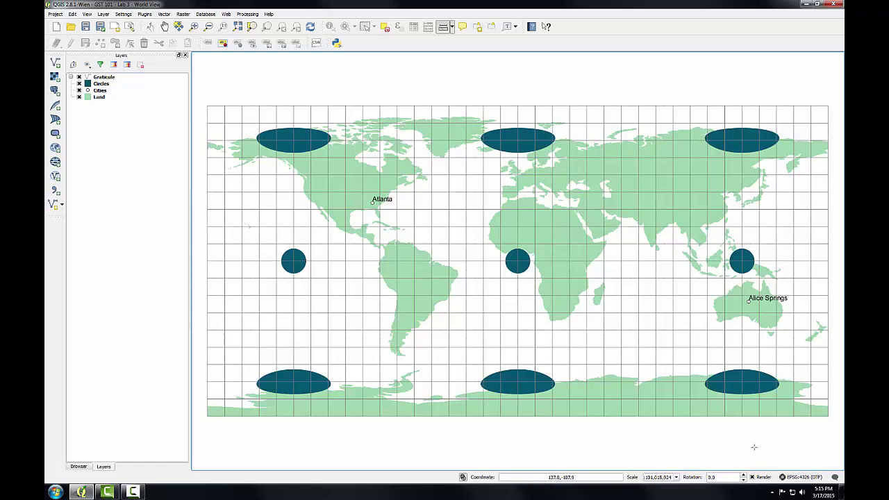
Measure Atlanta to Alice Springs with OTF on (about 16,150 km), then close the measurement
left_click(452, 27)
left_click(453, 35)
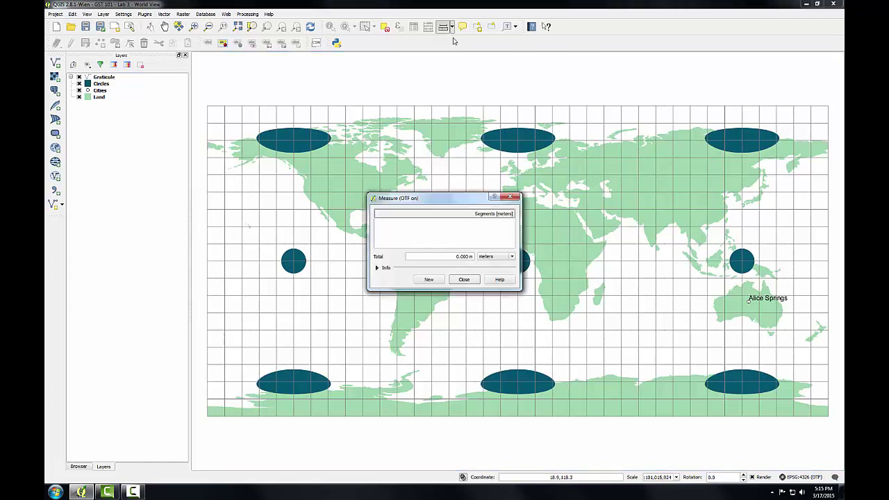
left_click_drag(441, 202, 445, 78)
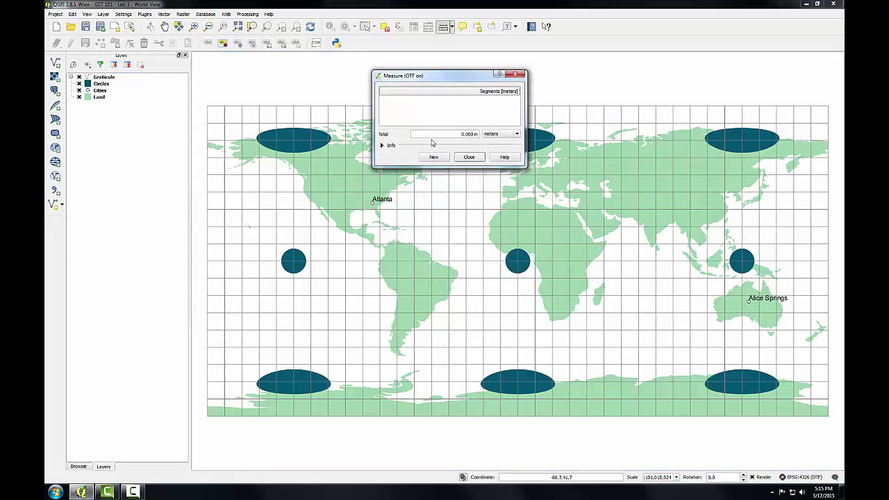
left_click(372, 202)
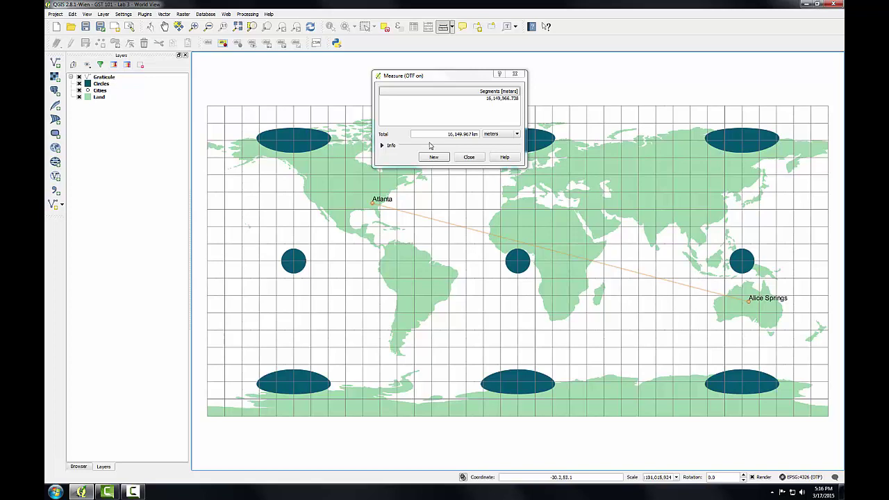
left_click(467, 159)
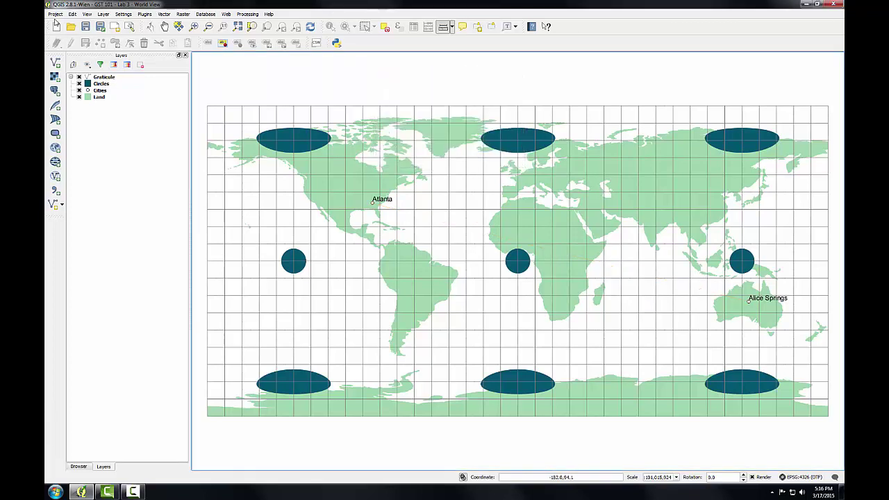
In Project Properties, filter CRS list by 3395 and select WGS 84 / World Mercator
left_click(55, 14)
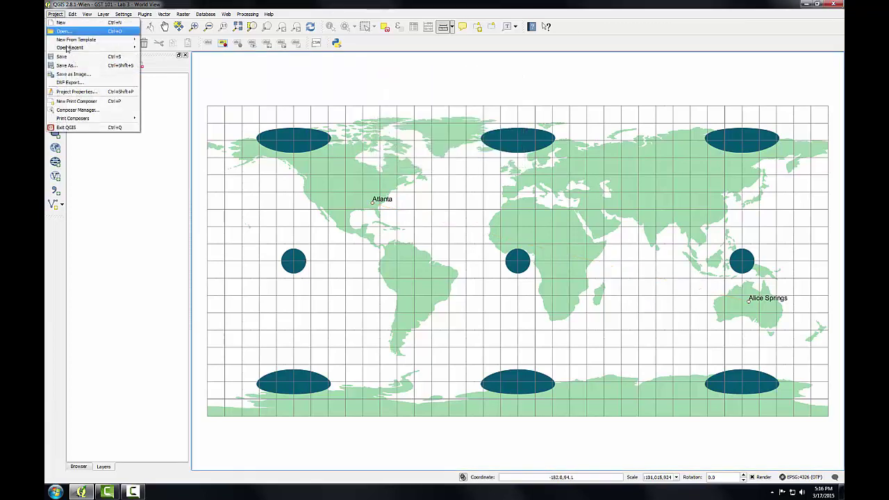
left_click(73, 93)
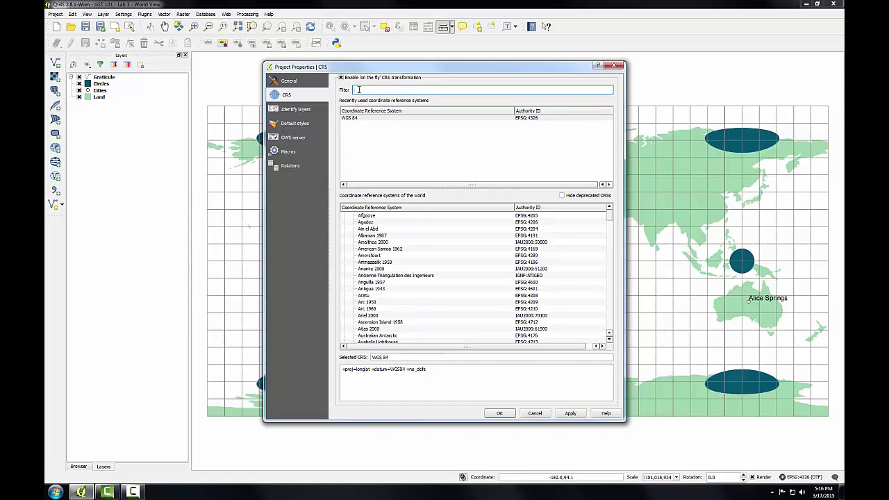
type("339")
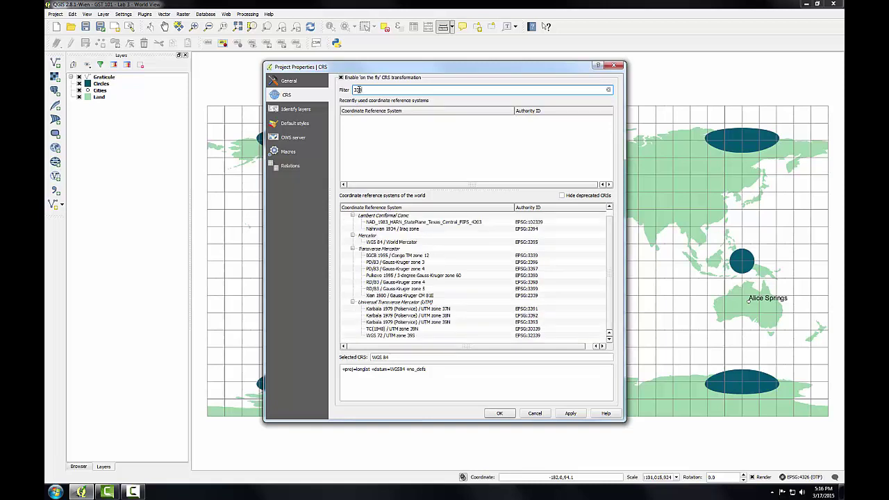
type("5")
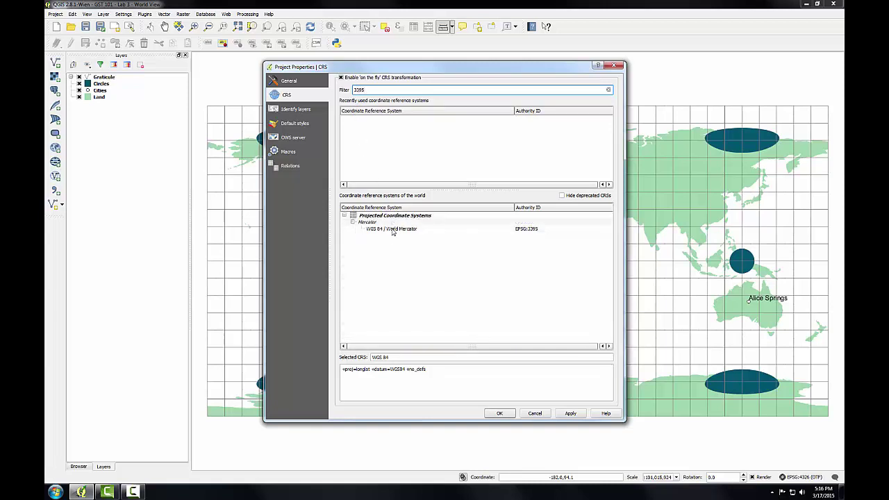
left_click(388, 232)
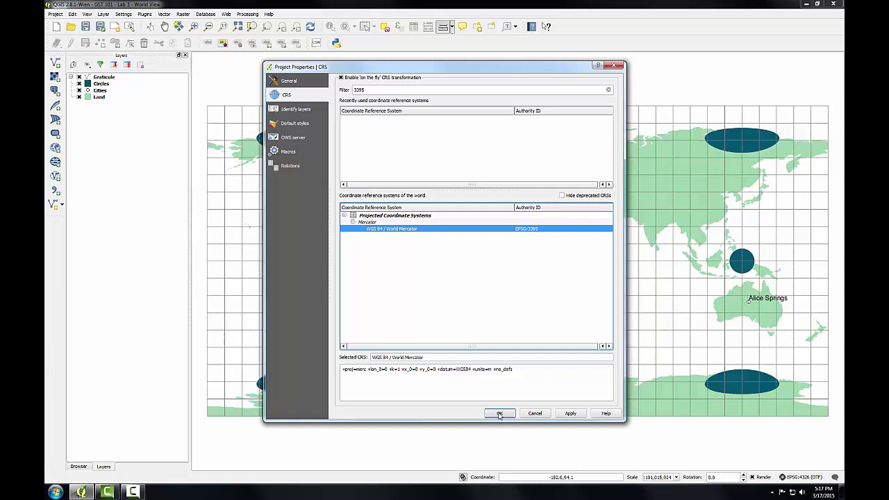
Apply EPSG:3395 so the map redraws in World Mercator with enlarged polar circles
left_click(499, 414)
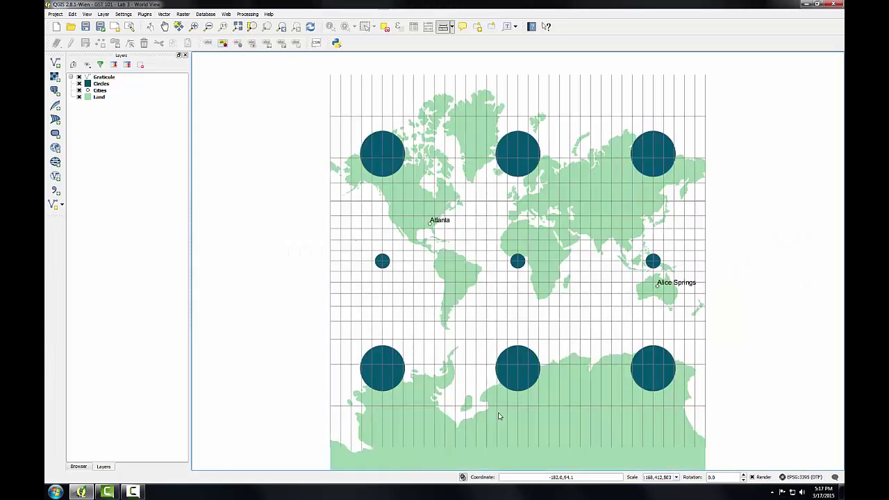